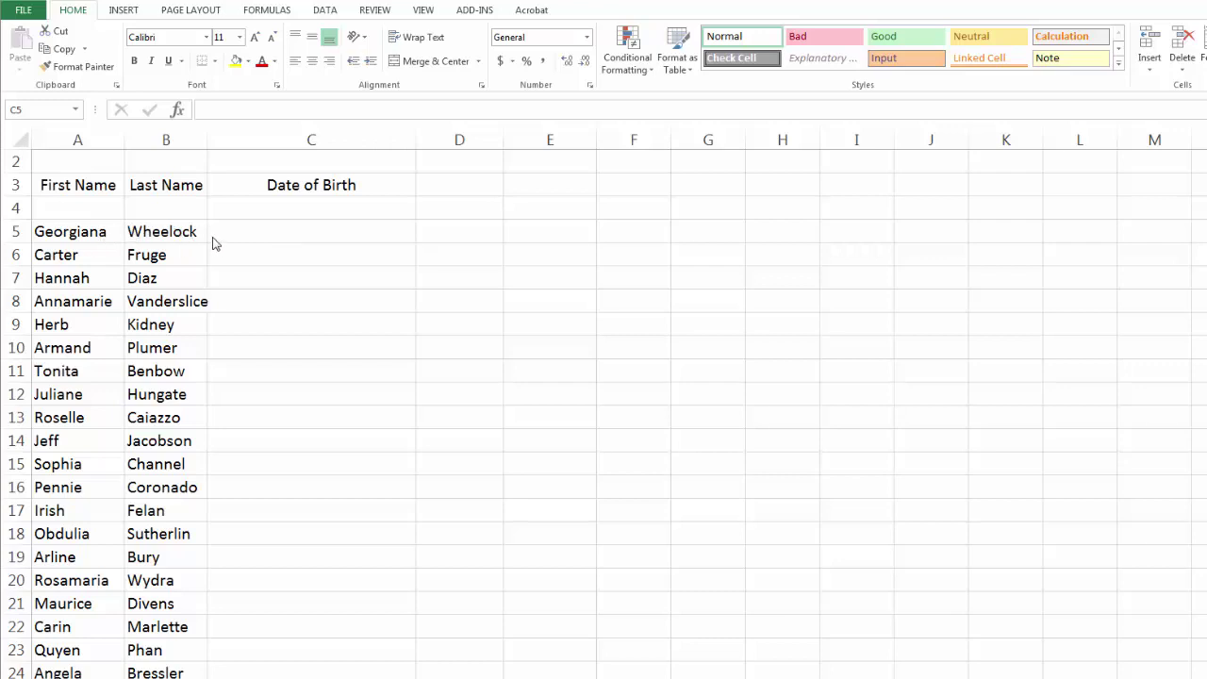
Begin a formula with an equals sign in cell C5 under Date of Birth
{"action": "left_click", "coordinate": [257, 227]}
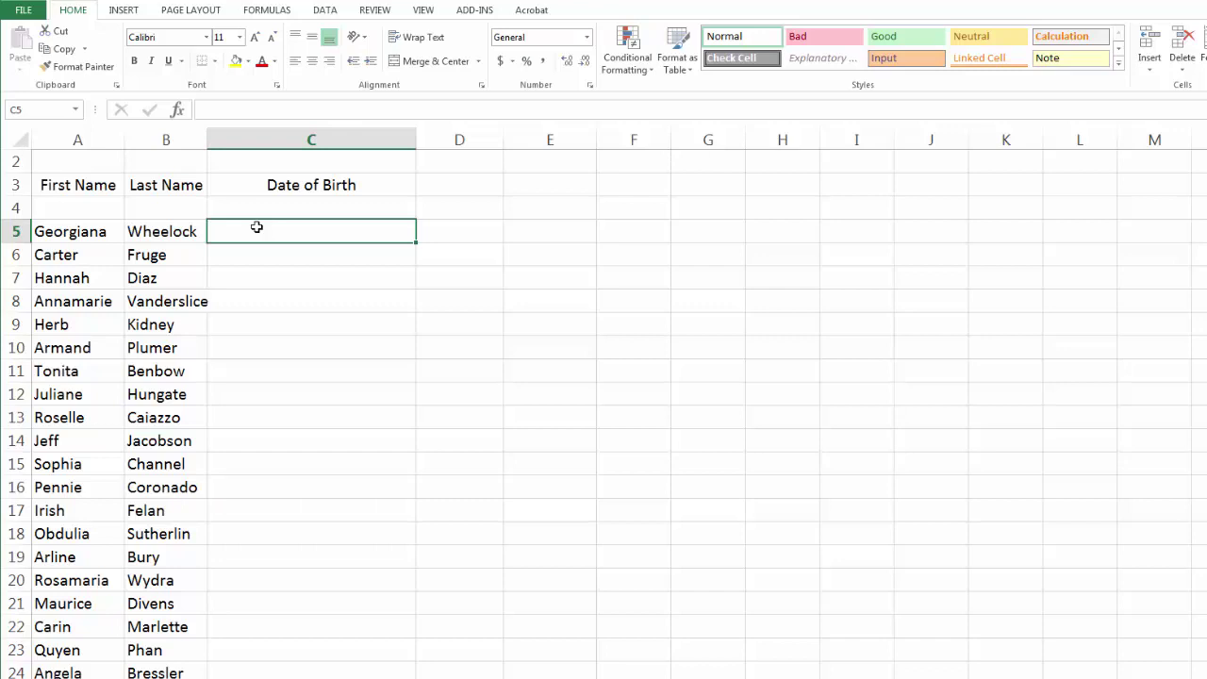
{"action": "type", "text": "="}
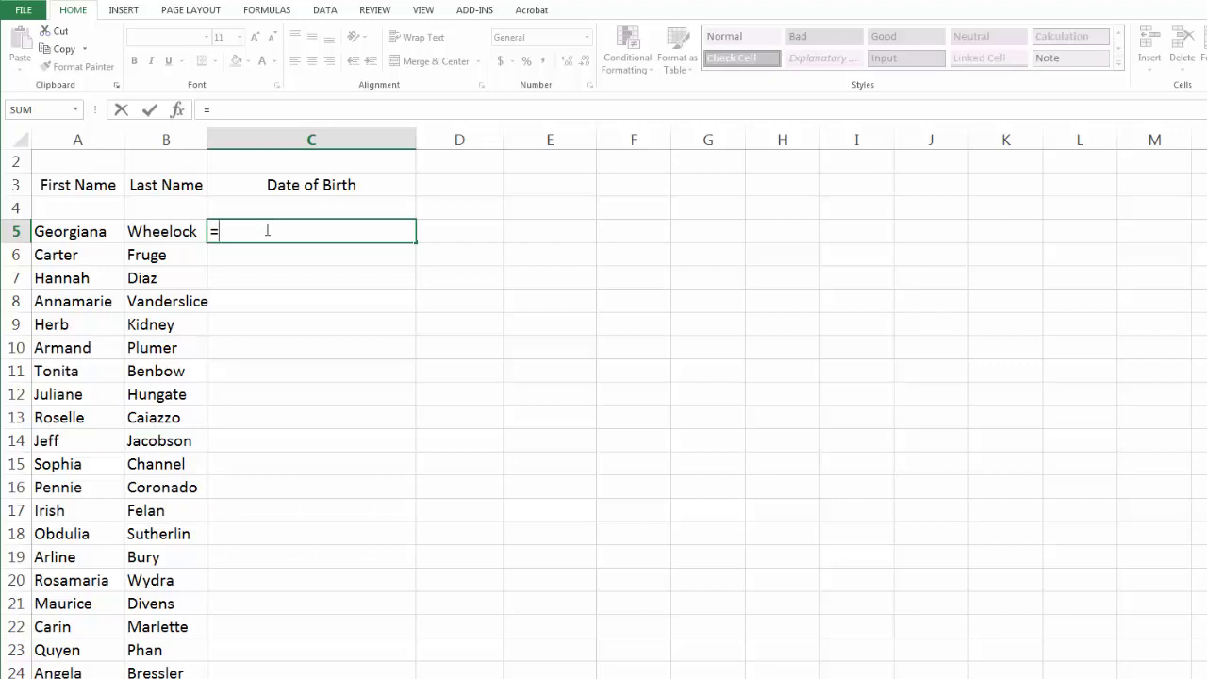
Enter randbetween(date(1970, 1, 1), in C5, correcting the mistyped year 19670 to 1970
{"action": "type", "text": "r"}
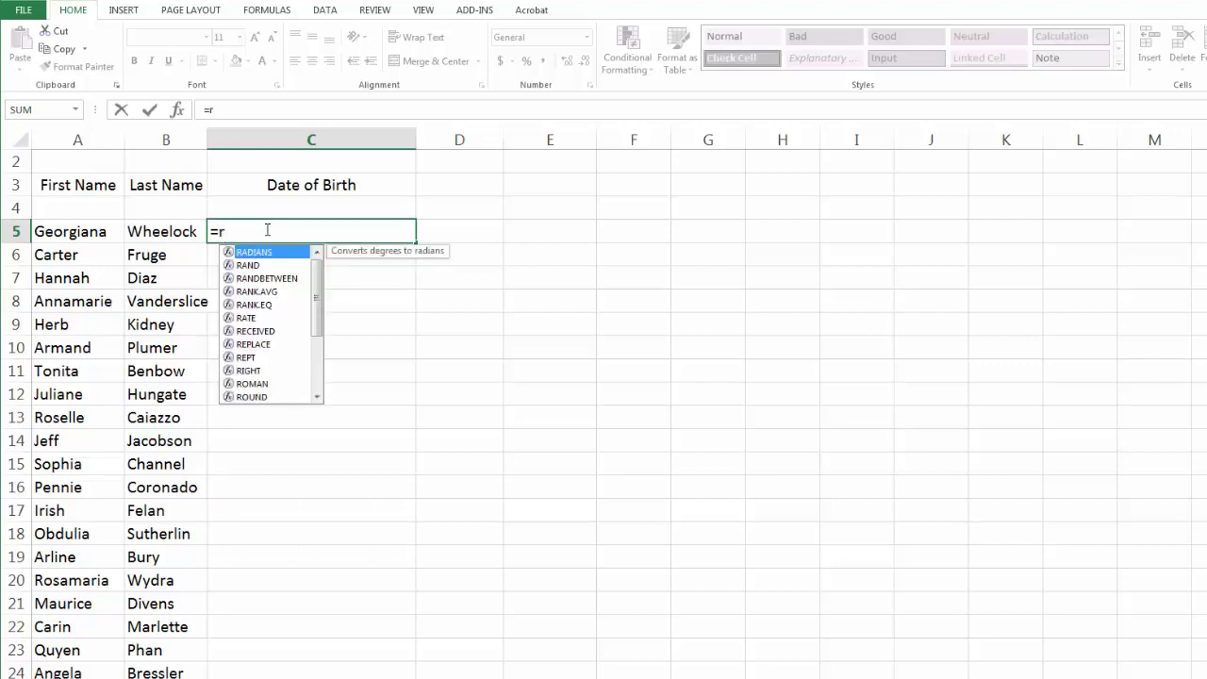
{"action": "type", "text": "and"}
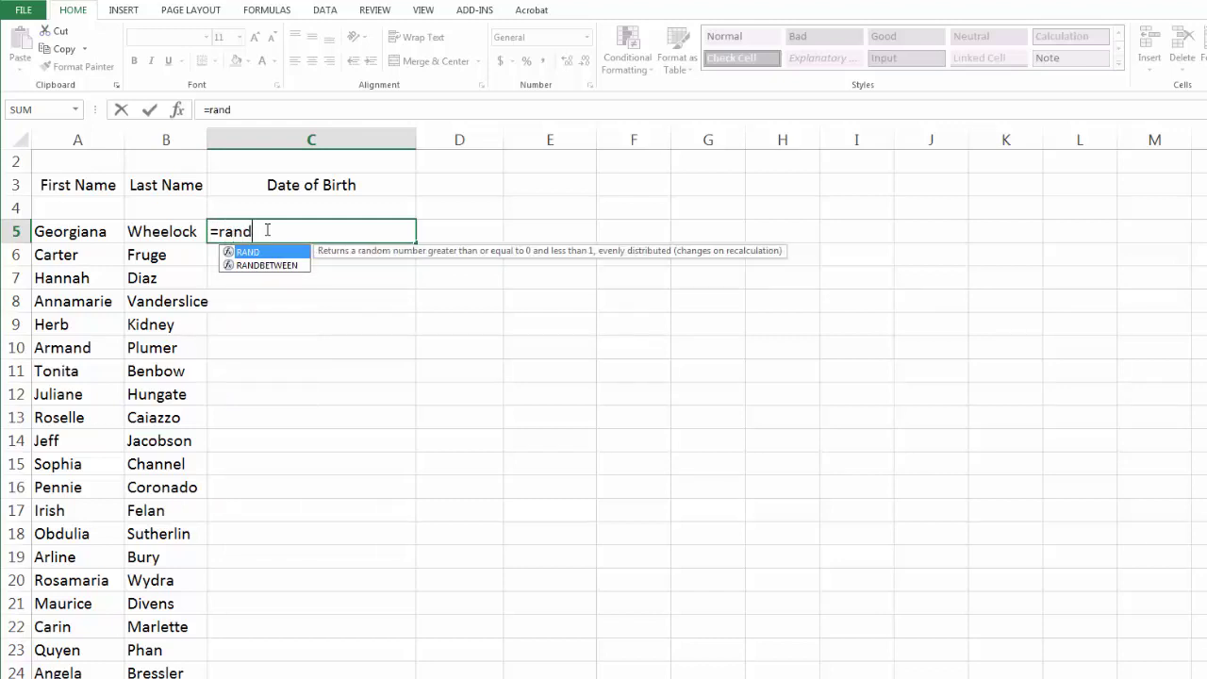
{"action": "type", "text": "between"}
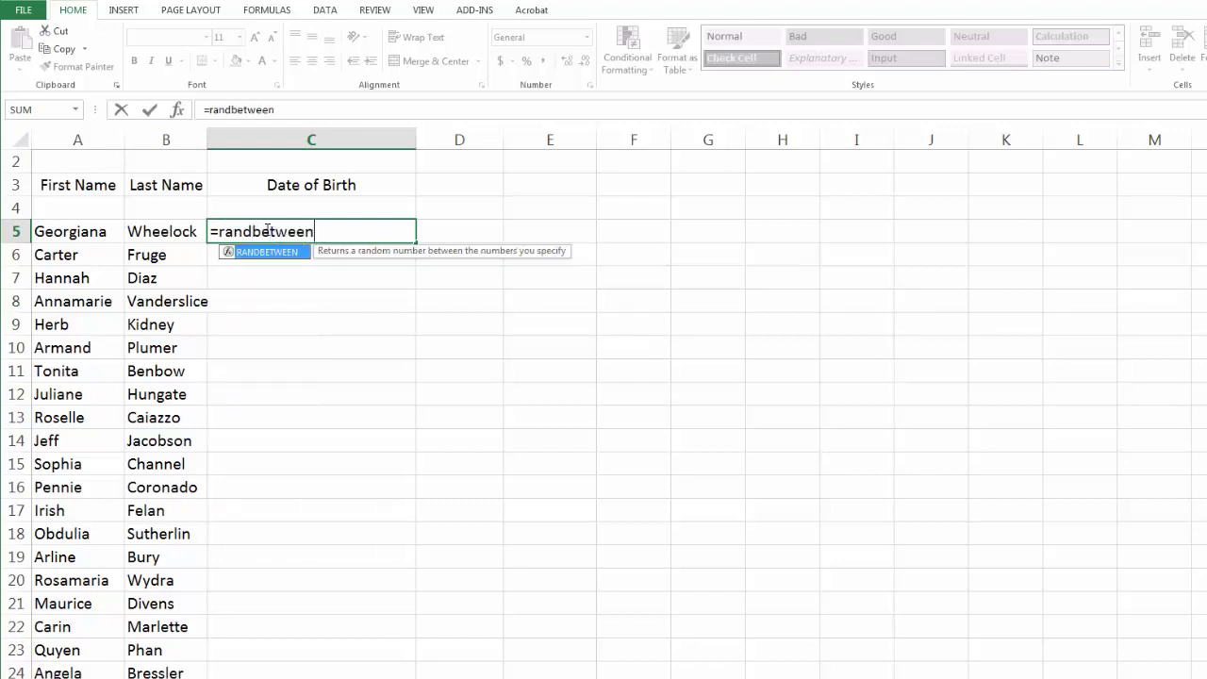
{"action": "type", "text": "(date"}
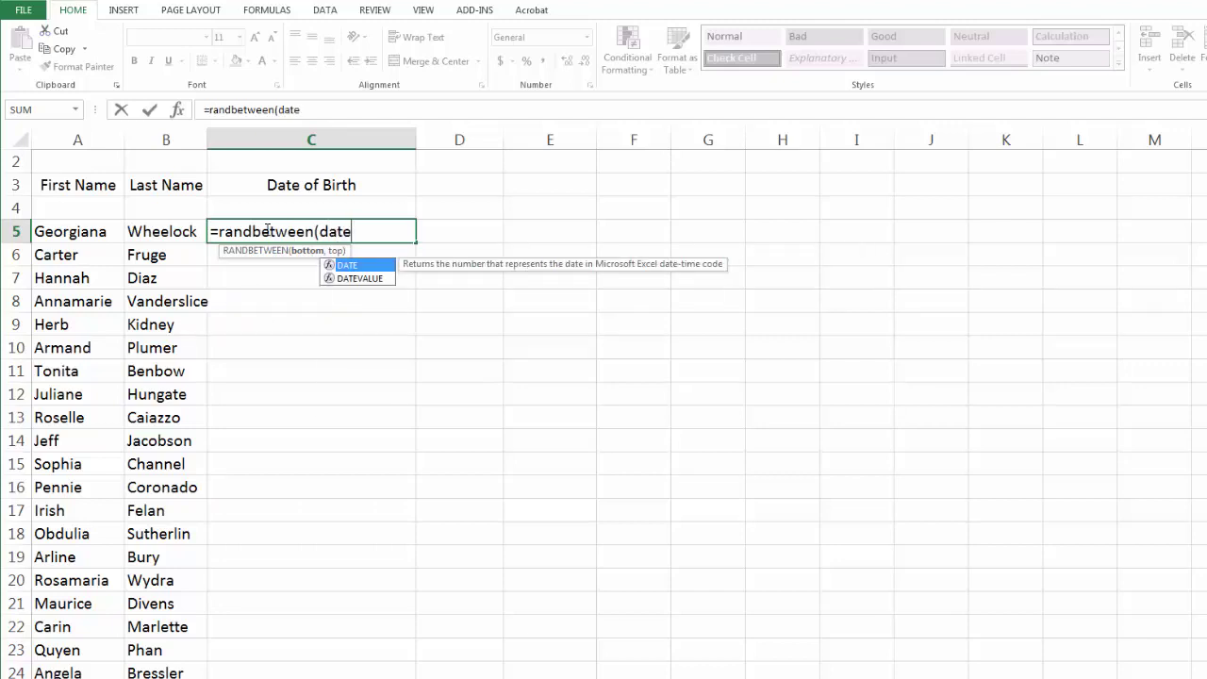
{"action": "type", "text": "("}
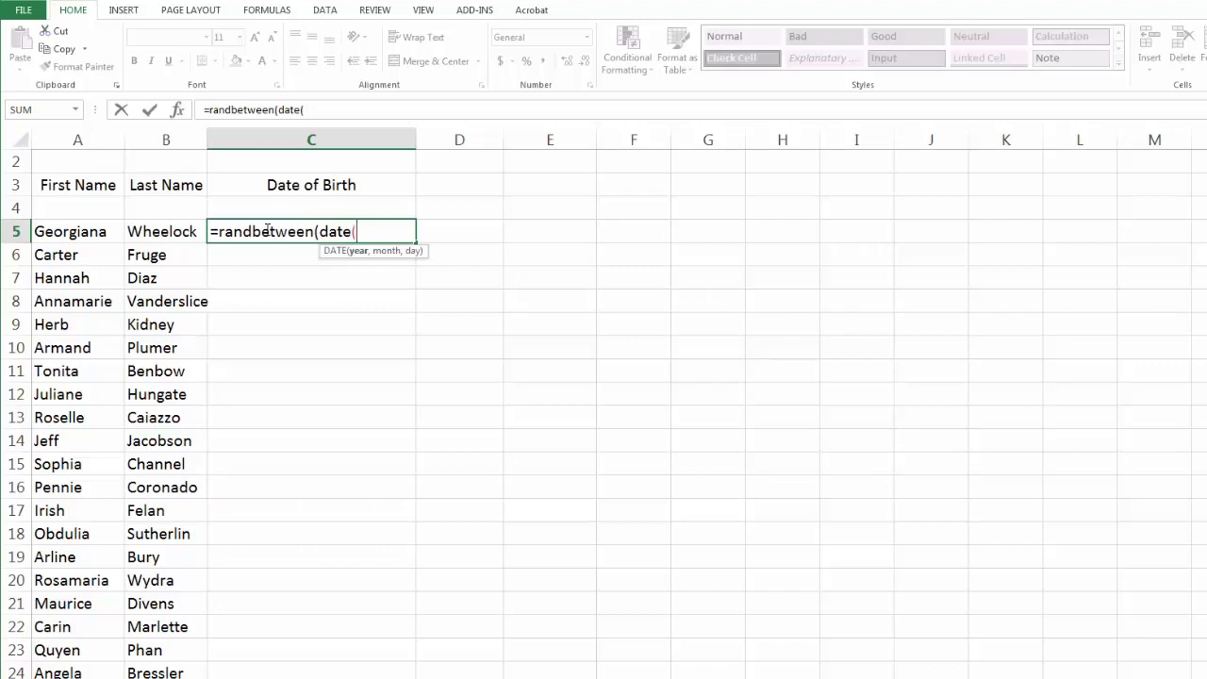
{"action": "type", "text": "1"}
{"action": "type", "text": "9"}
{"action": "type", "text": "670"}
{"action": "key", "text": "BackSpace"}
{"action": "key", "text": "BackSpace"}
{"action": "key", "text": "BackSpace"}
{"action": "type", "text": "70, "}
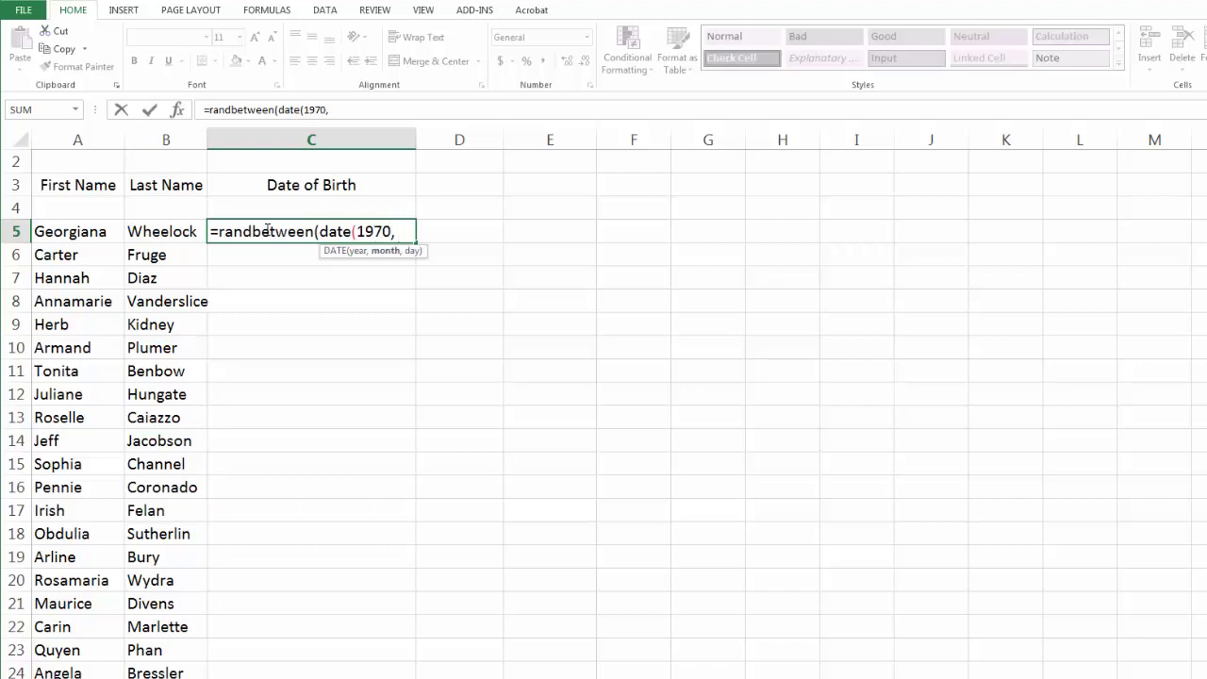
{"action": "type", "text": "1, 1), "}
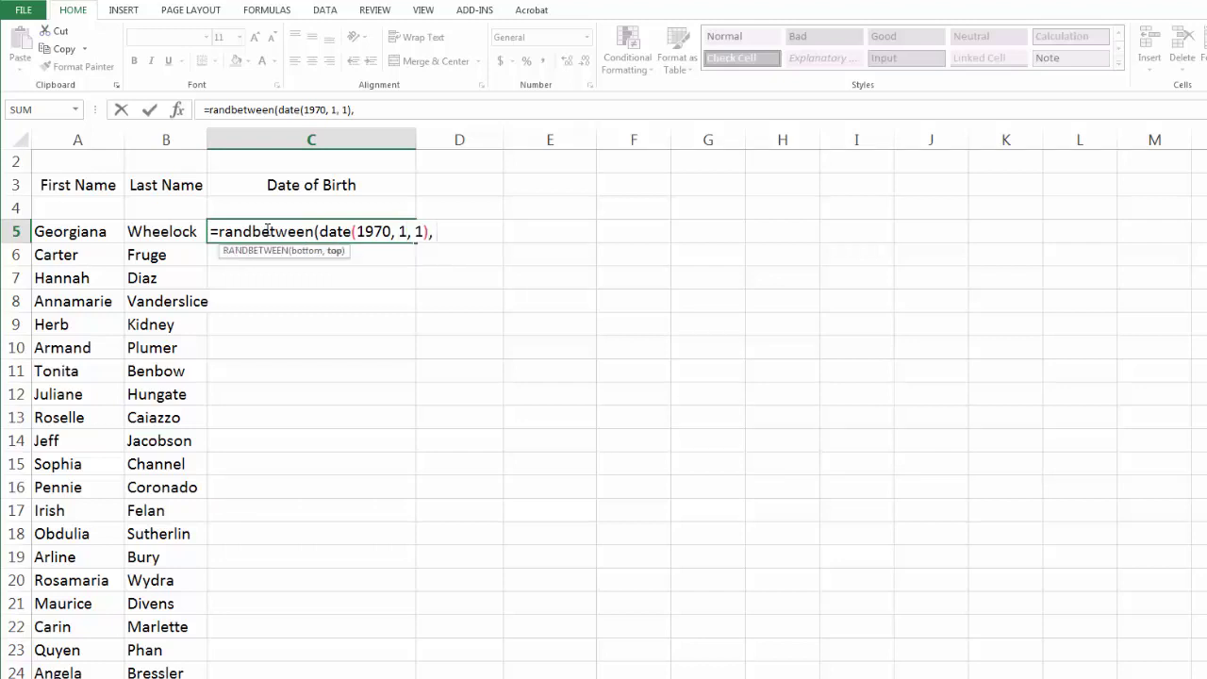
{"action": "type", "text": "date"}
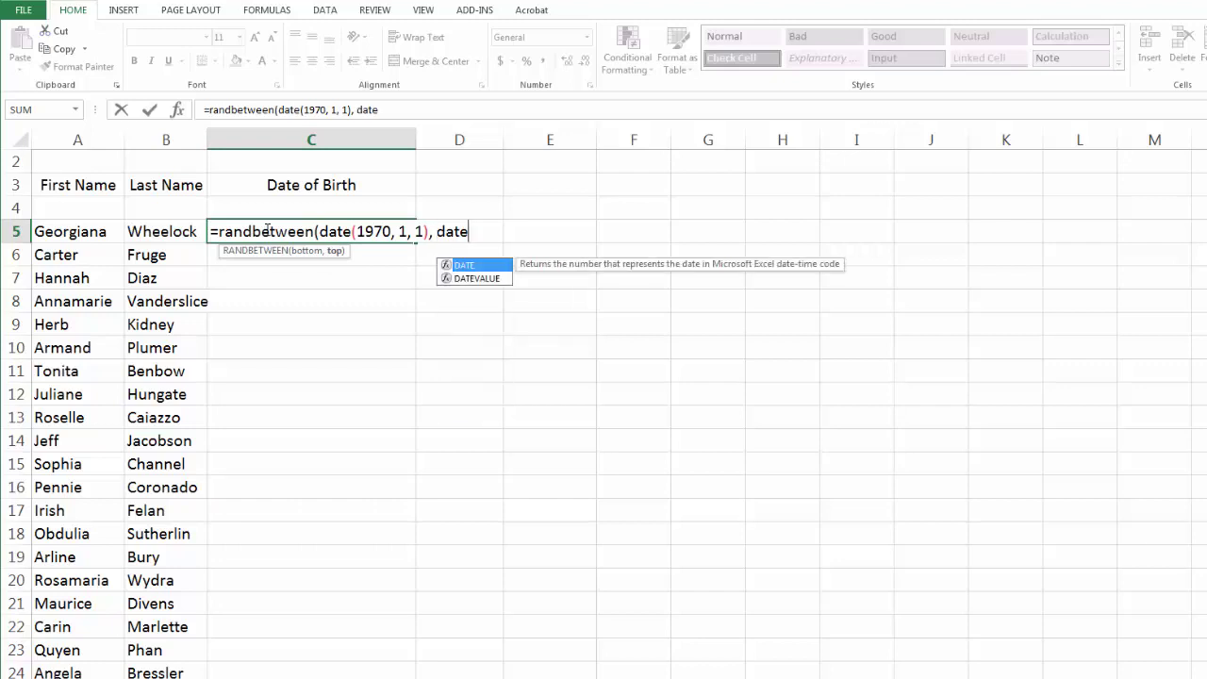
{"action": "type", "text": "("}
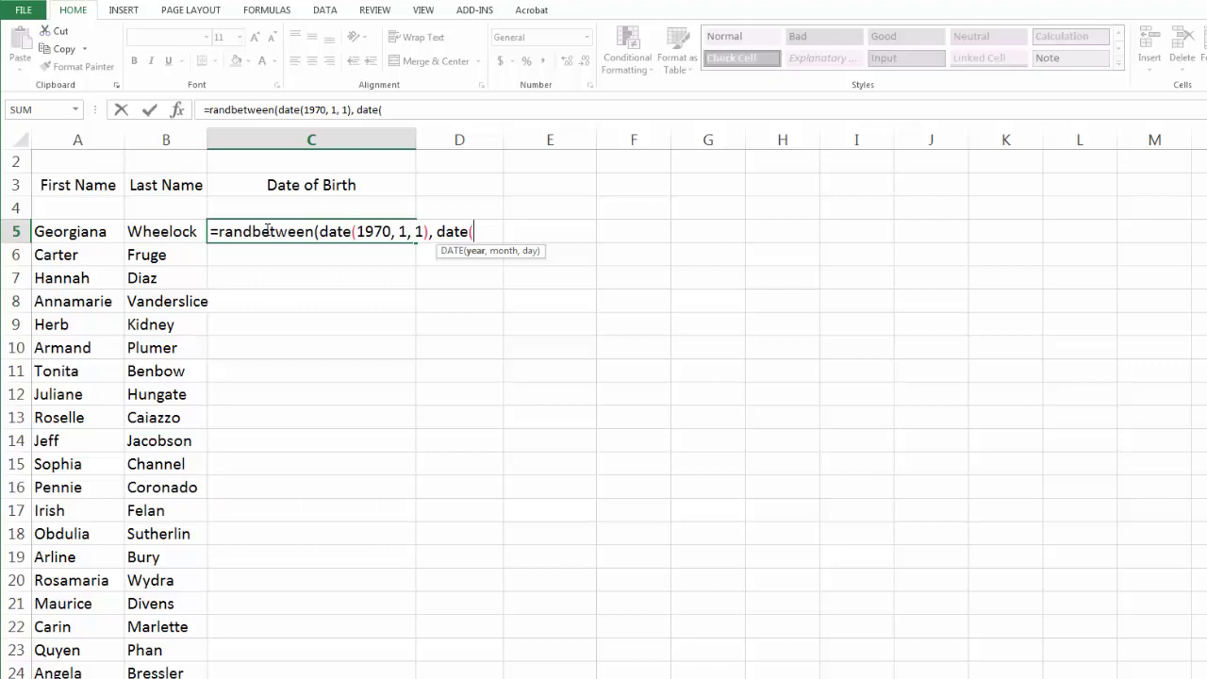
Close C5's formula with DATE(2013, 12, 31) as the upper bound and commit it
{"action": "type", "text": "2013,"}
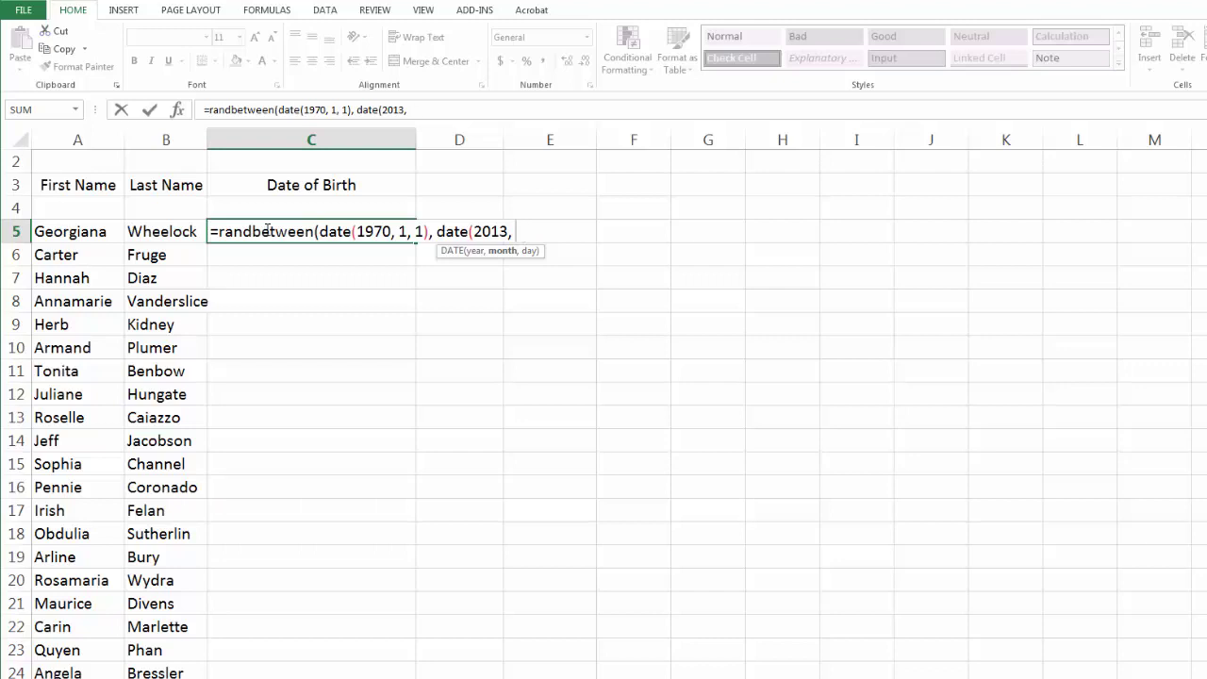
{"action": "type", "text": "12, 31)"}
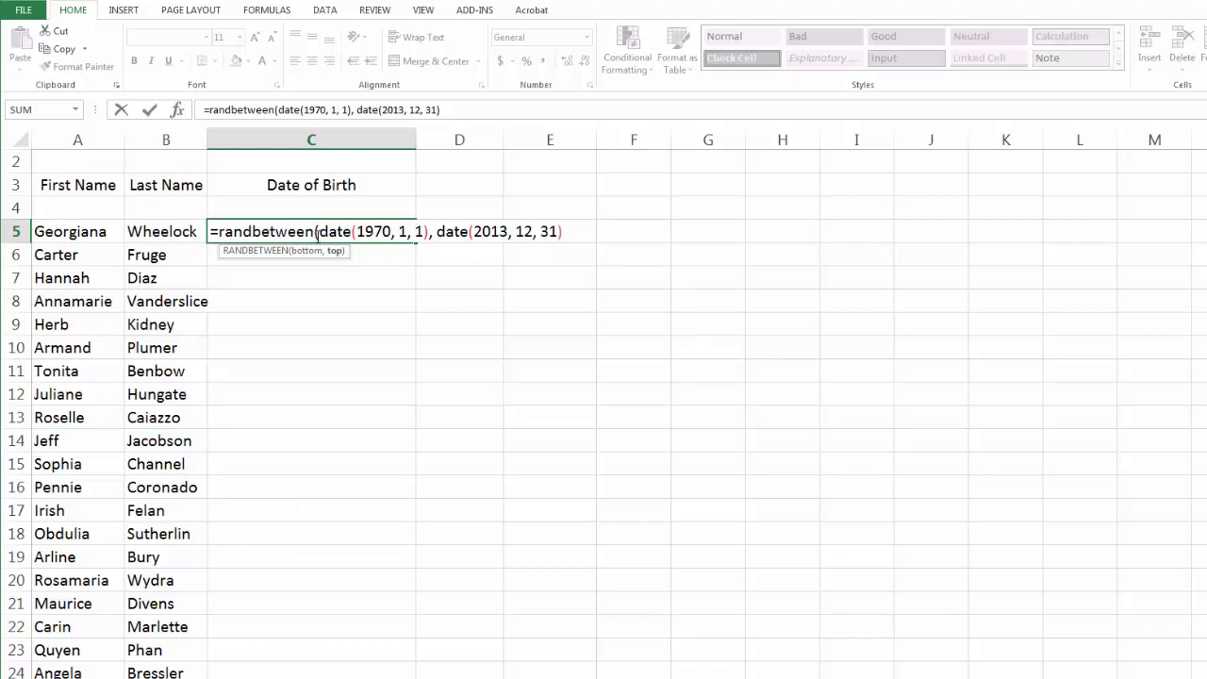
{"action": "type", "text": ")"}
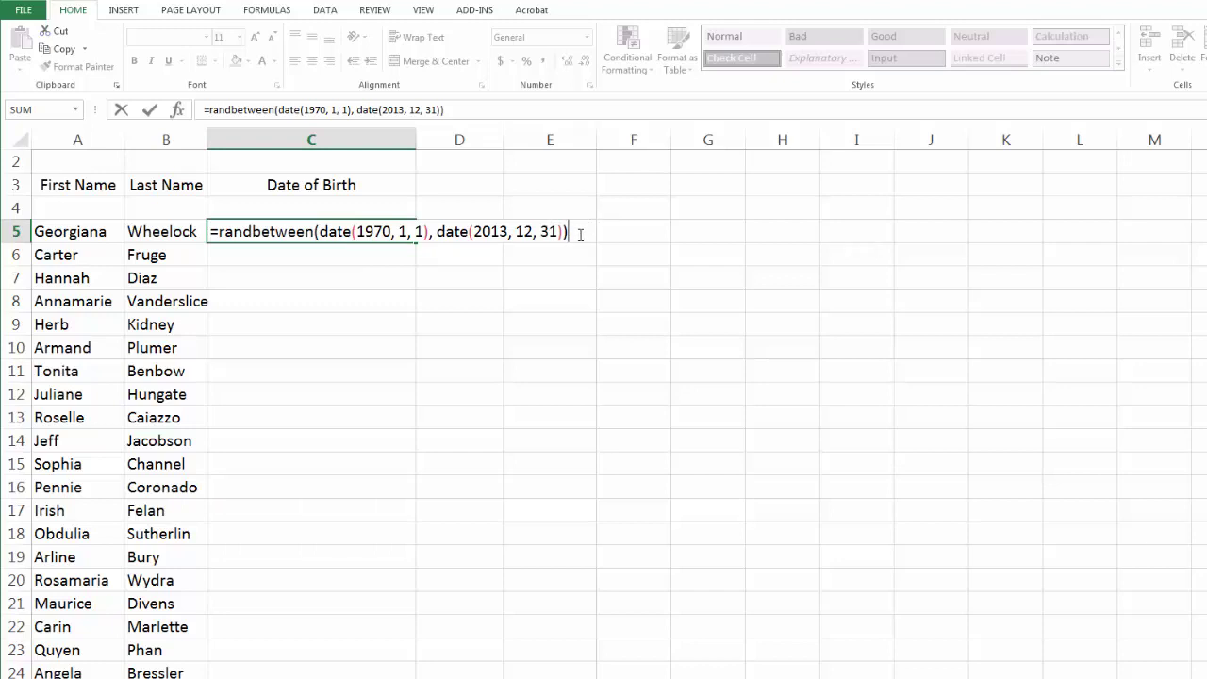
{"action": "key", "text": "Return"}
Copy C5's RANDBETWEEN(DATE(1970,1,1),DATE(2013,12,31)) formula down column C
{"action": "left_click", "coordinate": [367, 235]}
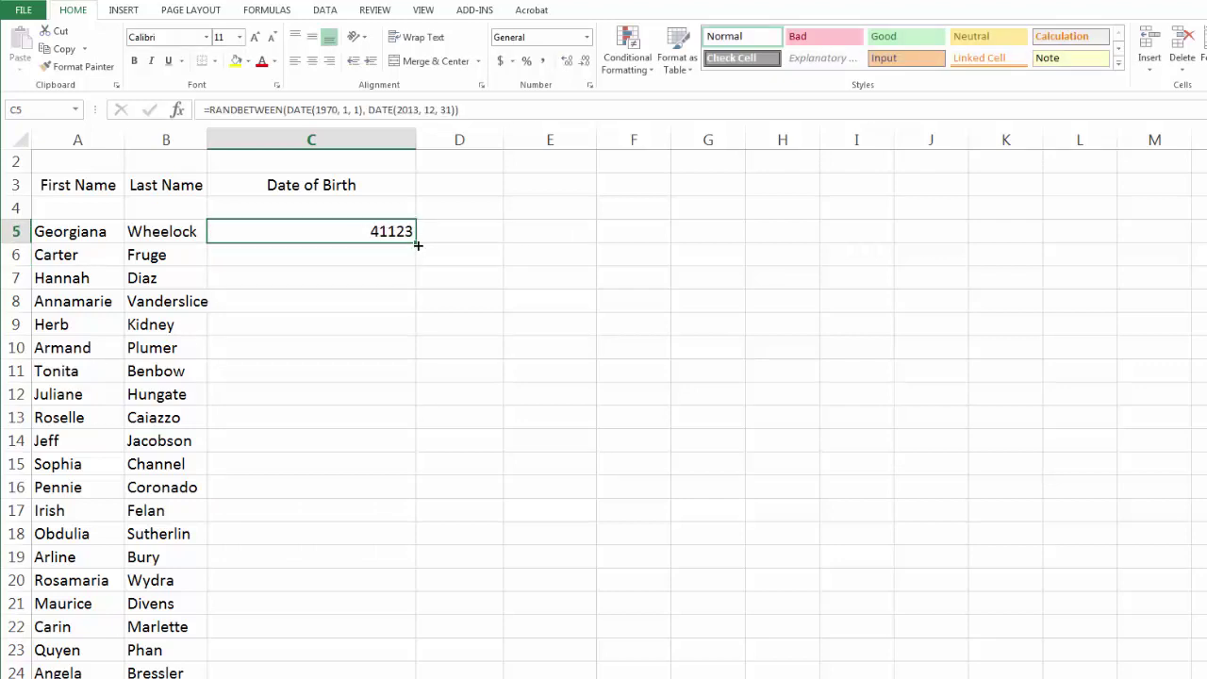
{"action": "left_click_drag", "start_coordinate": [425, 242], "coordinate": [381, 676]}
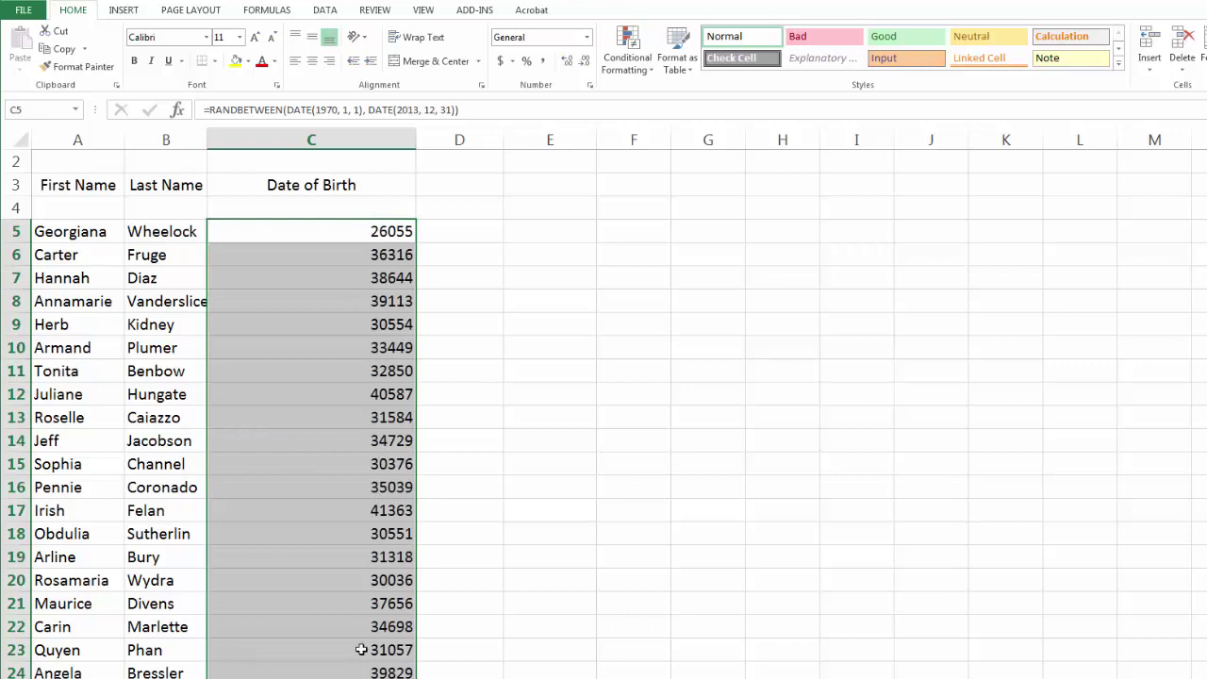
{"action": "left_click", "coordinate": [387, 233]}
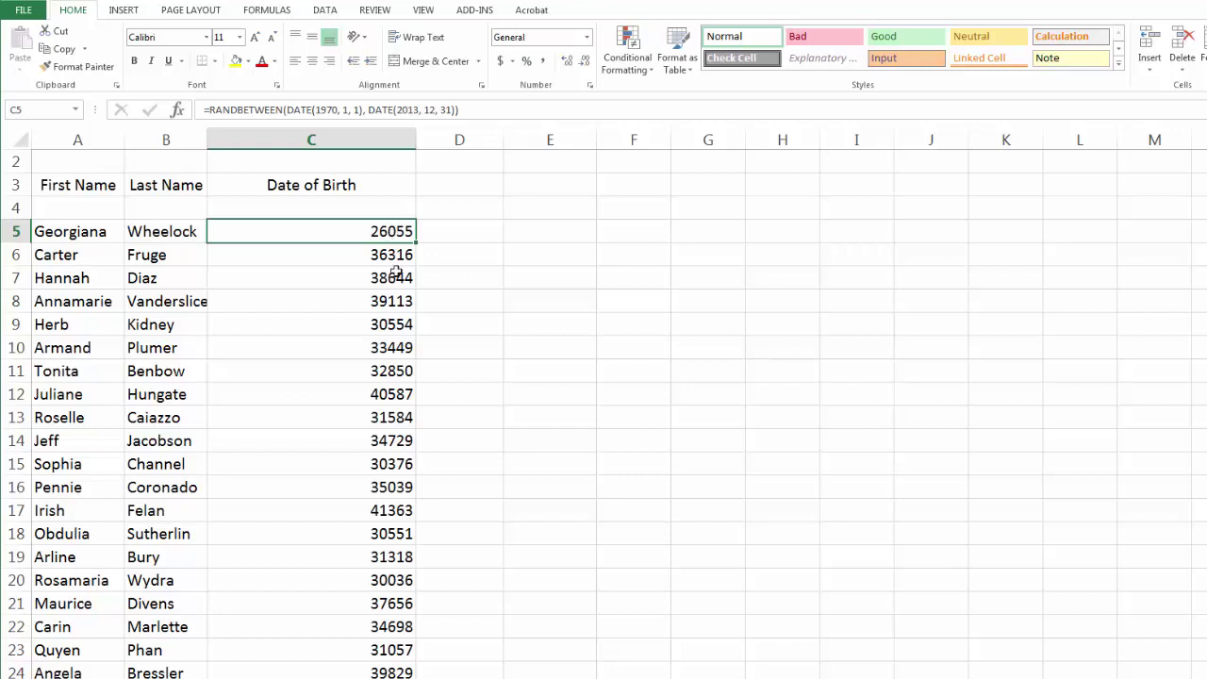
{"action": "key", "text": "ctrl+shift+Down"}
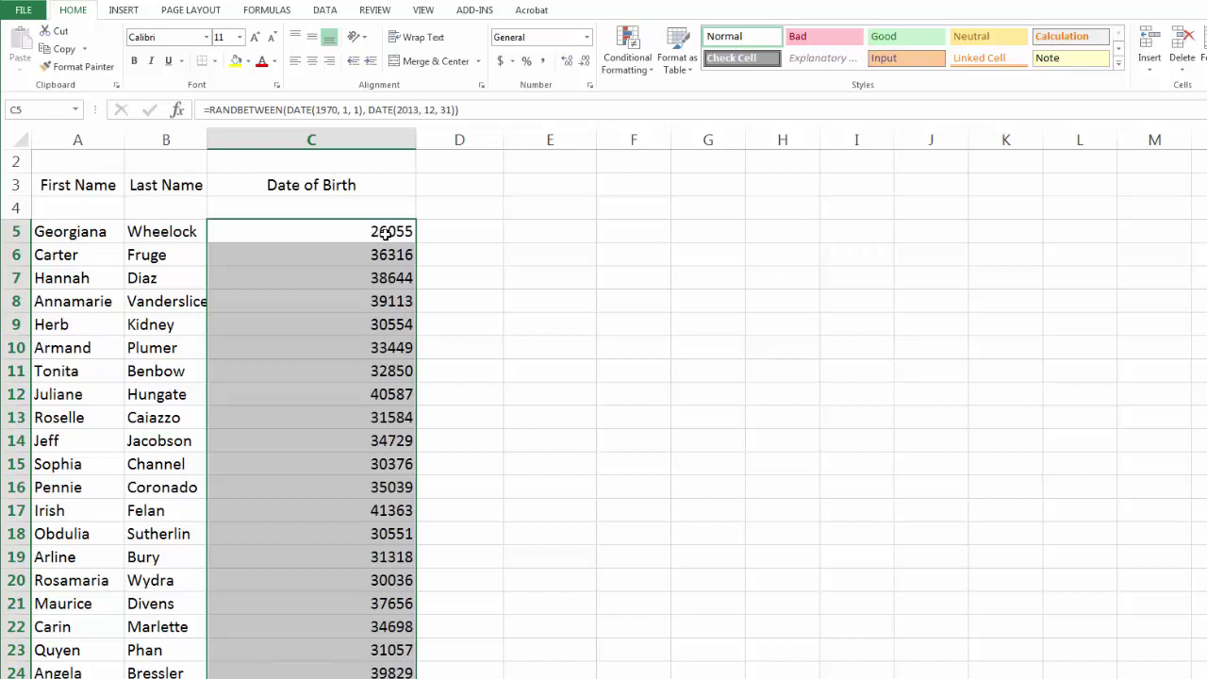
{"action": "left_click", "coordinate": [379, 234]}
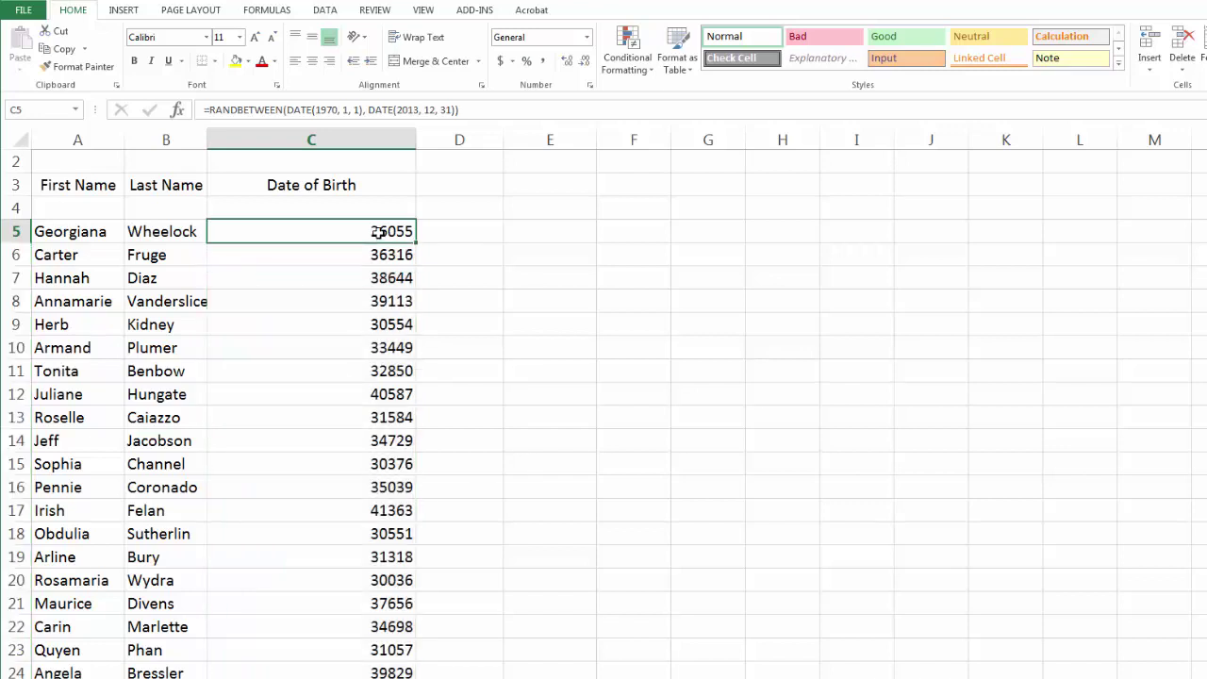
Overwrite C5 with the value 1, then select C5 down to the column's end
{"action": "key", "text": "BackSpace"}
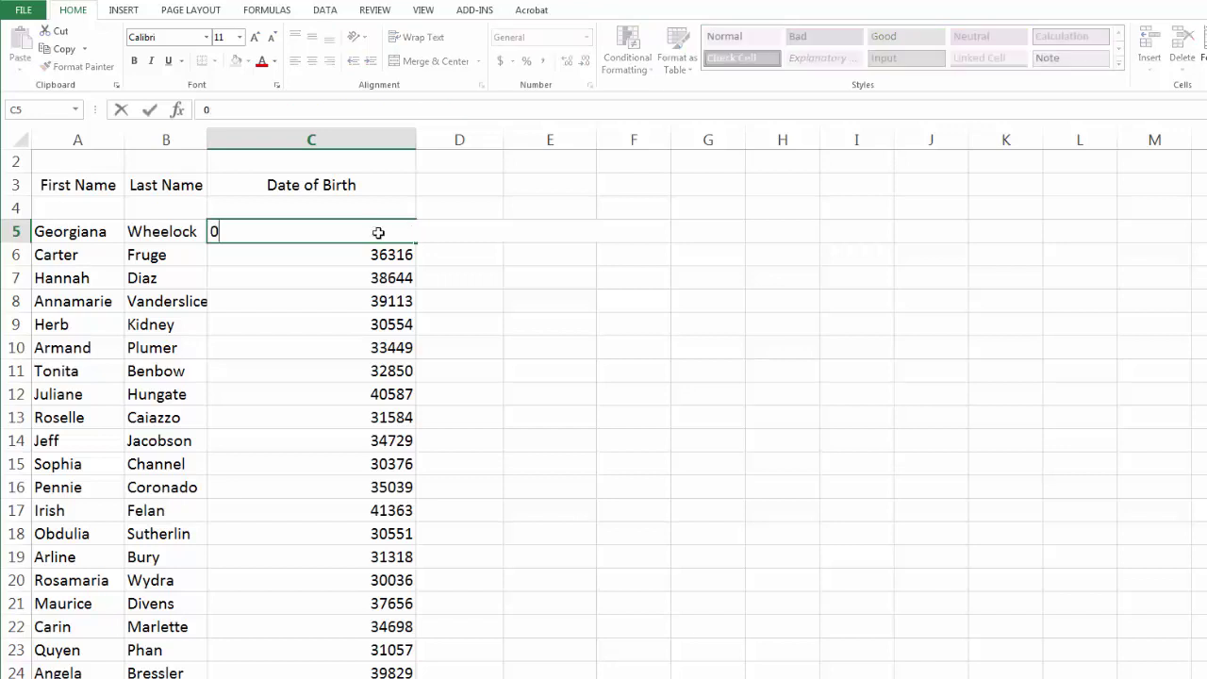
{"action": "type", "text": "1"}
{"action": "key", "text": "Return"}
{"action": "left_click", "coordinate": [378, 232]}
{"action": "left_click_drag", "start_coordinate": [378, 232], "coordinate": [387, 672]}
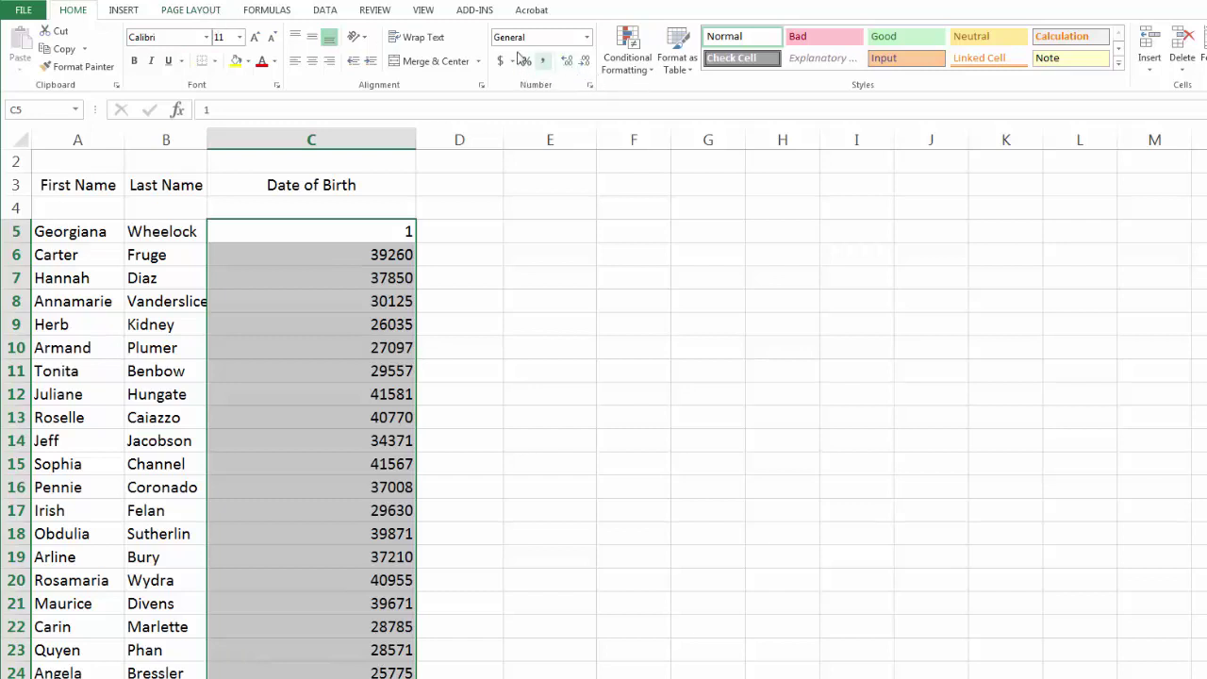
Apply the Date category's 'March 14, 2012' long date format to the selected column
{"action": "left_click", "coordinate": [591, 86]}
{"action": "left_click_drag", "start_coordinate": [824, 130], "coordinate": [689, 137]}
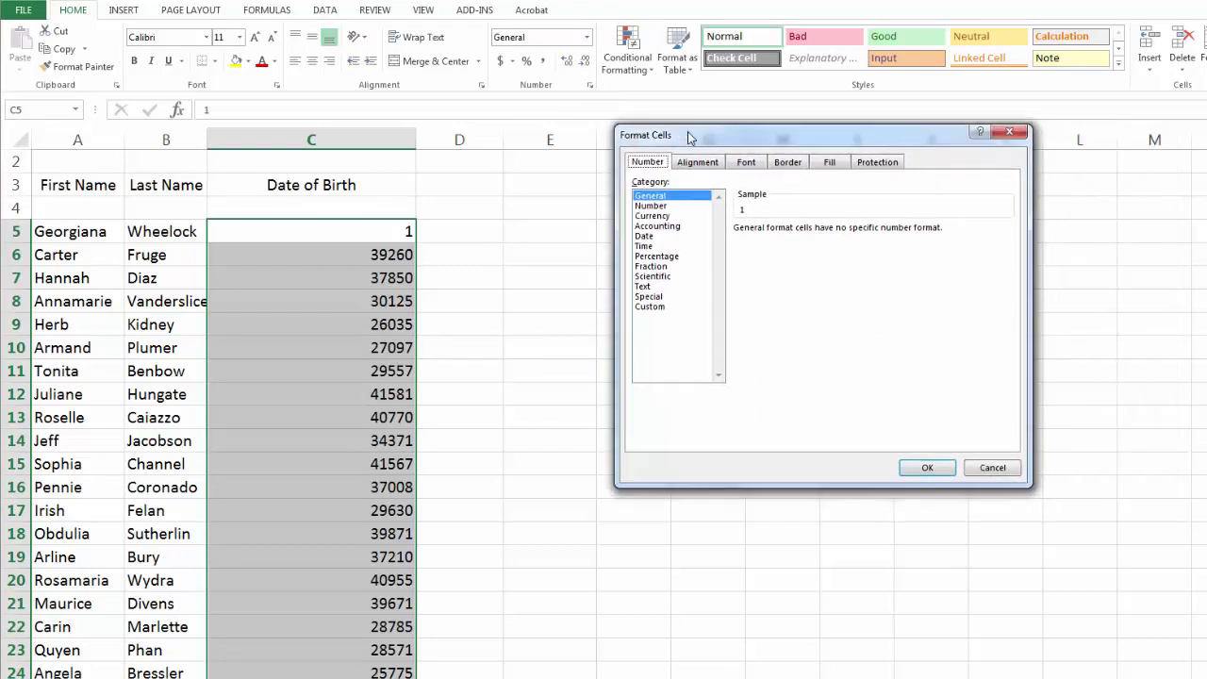
{"action": "left_click", "coordinate": [659, 237]}
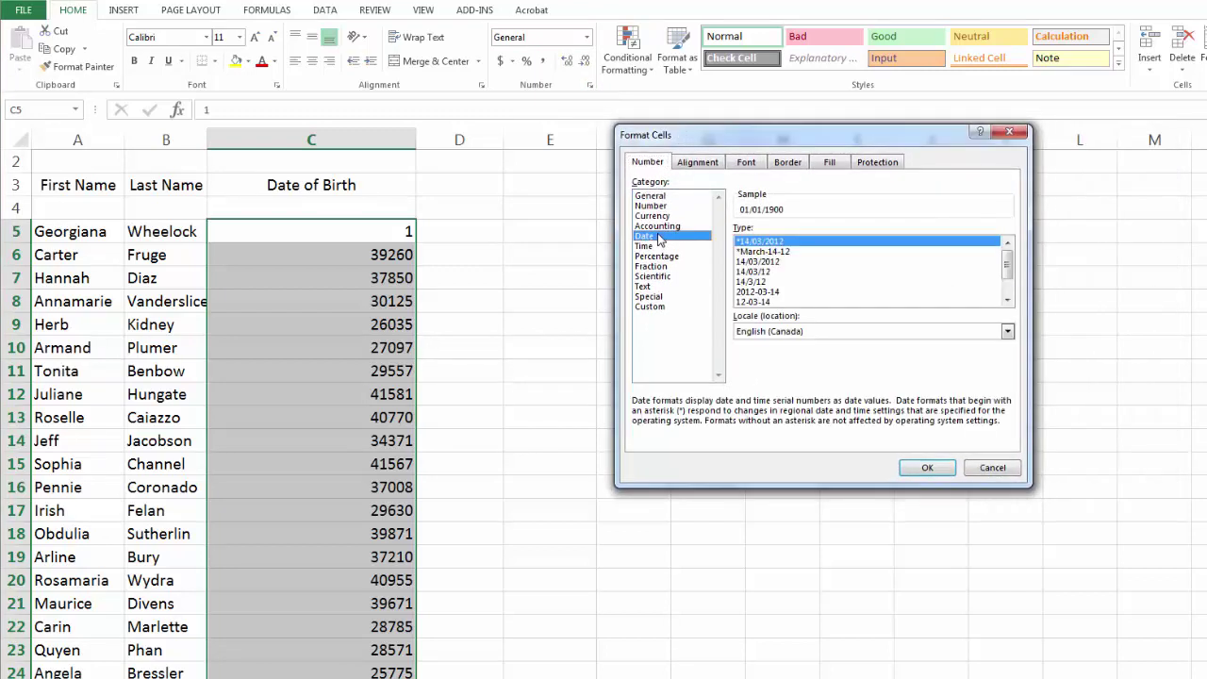
{"action": "left_click", "coordinate": [1008, 300]}
{"action": "left_click", "coordinate": [1007, 300]}
{"action": "left_click", "coordinate": [1008, 300]}
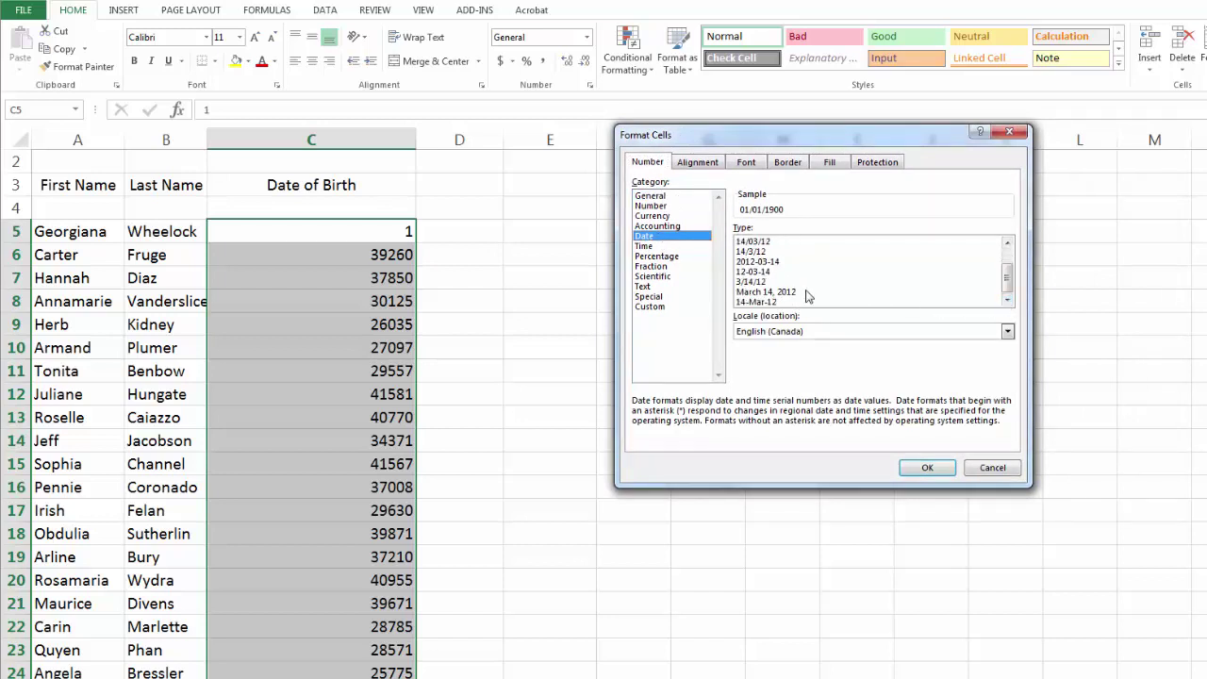
{"action": "left_click", "coordinate": [797, 293]}
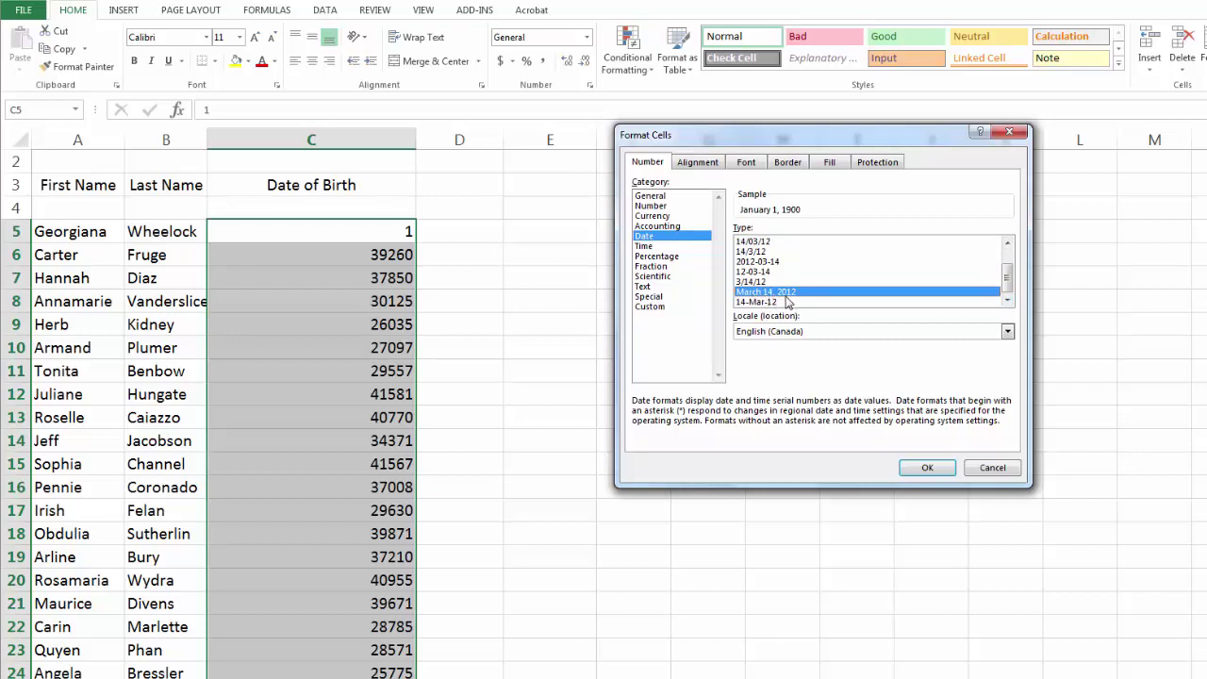
{"action": "left_click", "coordinate": [924, 468]}
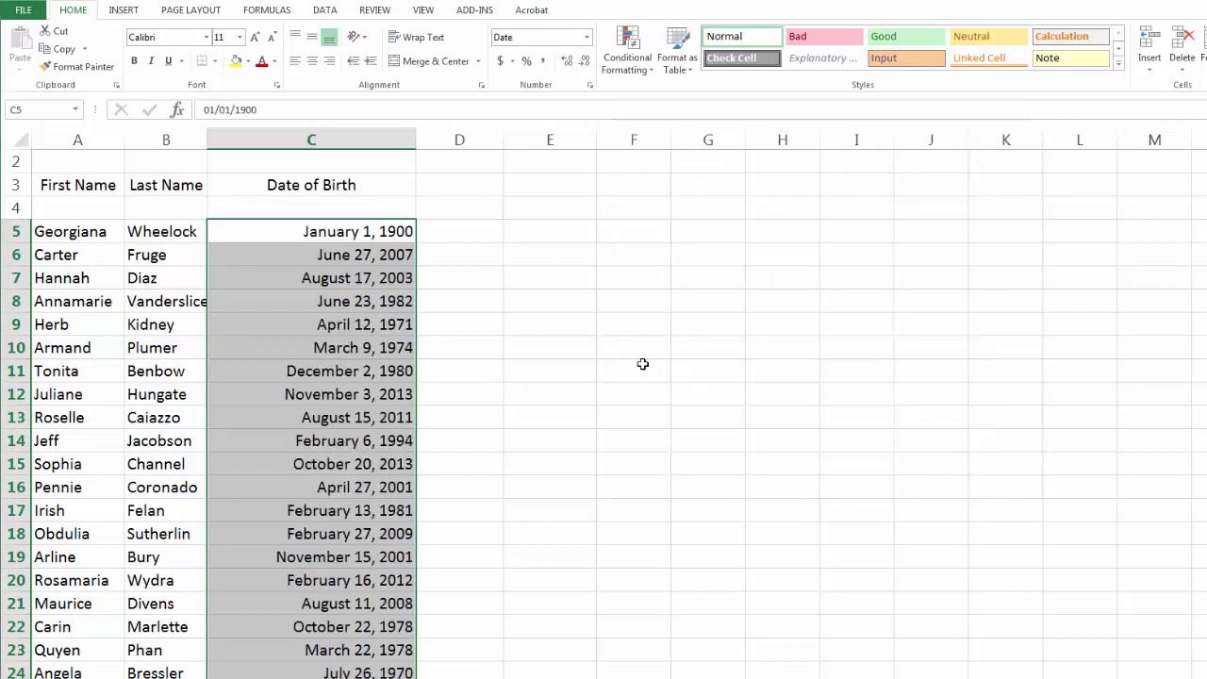
Edit C5's year from 1900 to 1976 so it reads January 1, 1976
{"action": "left_click", "coordinate": [387, 234]}
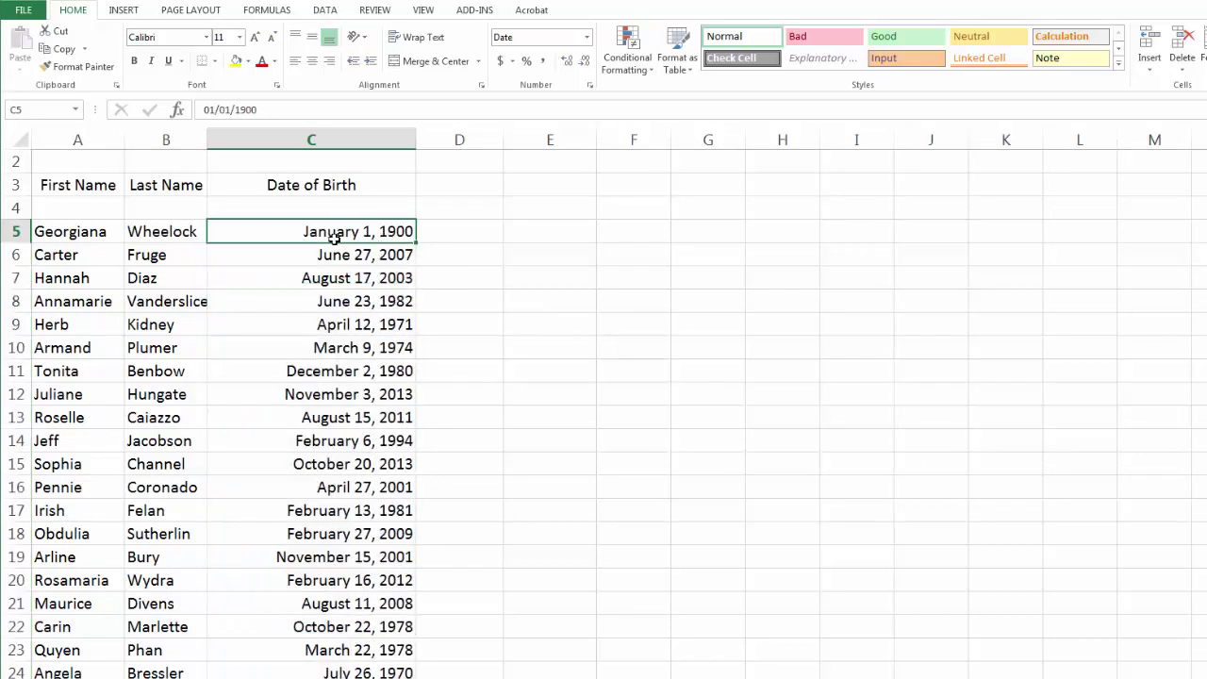
{"action": "double_click", "coordinate": [396, 230]}
{"action": "left_click_drag", "start_coordinate": [396, 230], "coordinate": [414, 233]}
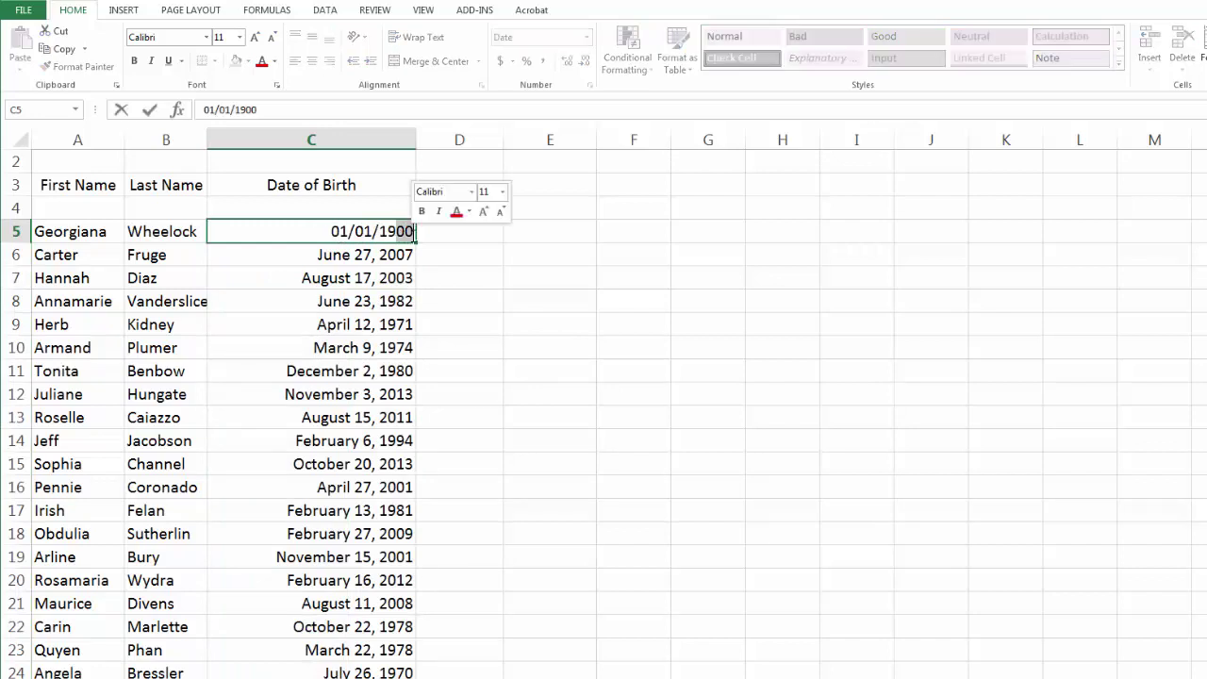
{"action": "type", "text": "7"}
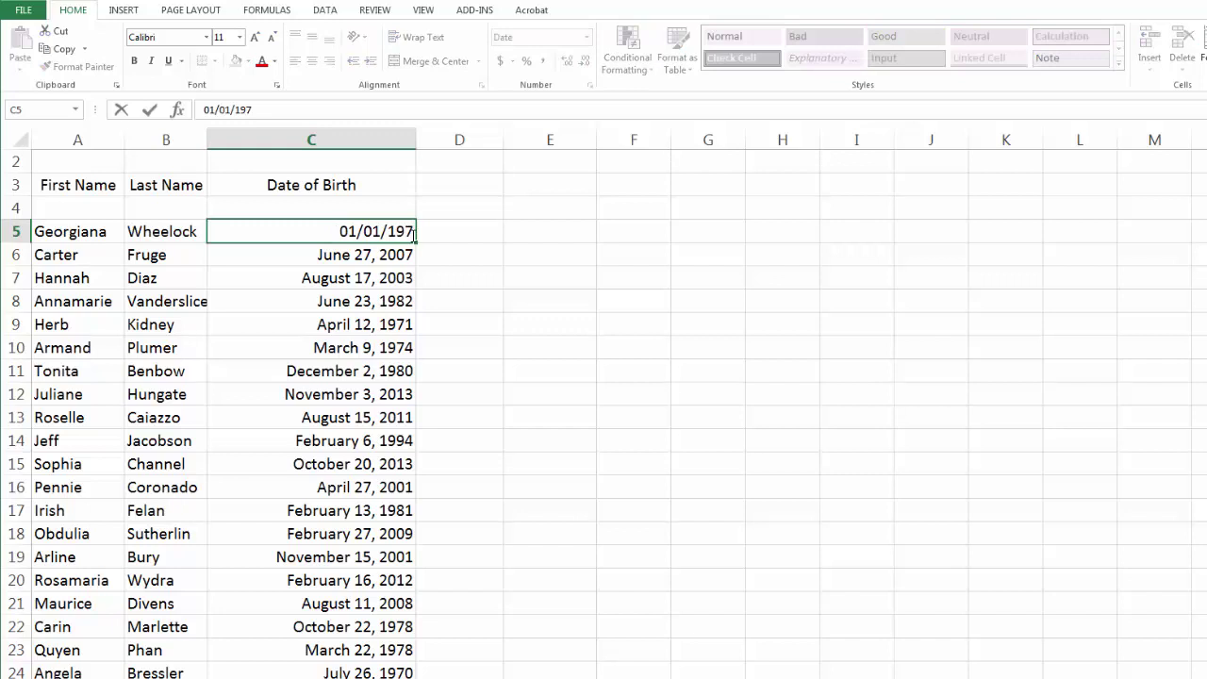
{"action": "type", "text": "6"}
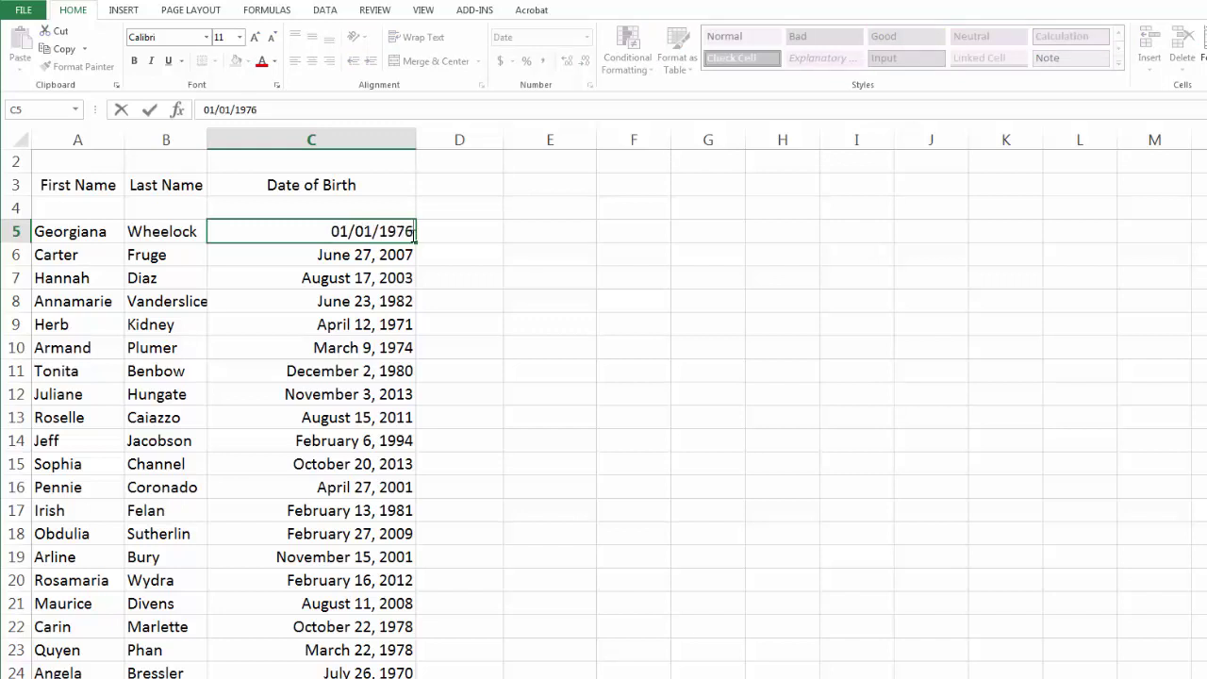
{"action": "key", "text": "Return"}
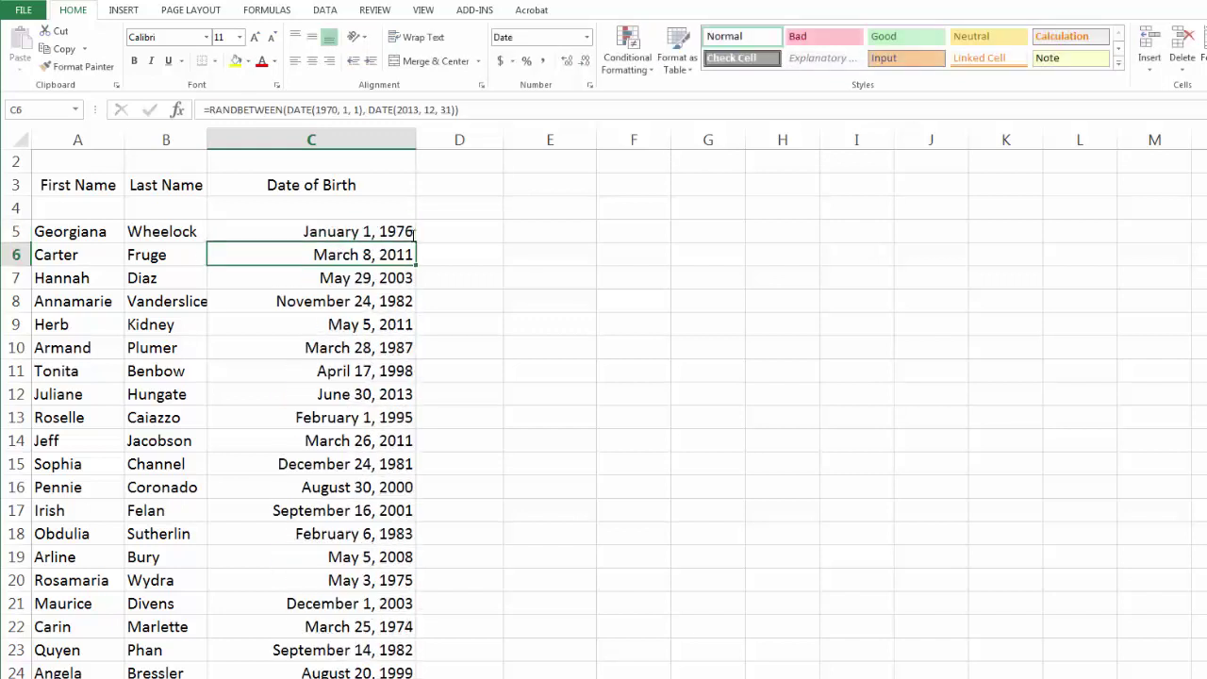
Inspect the formulas in C5 through C14, then fill C6's RANDBETWEEN formula down to C17
{"action": "left_click", "coordinate": [389, 231]}
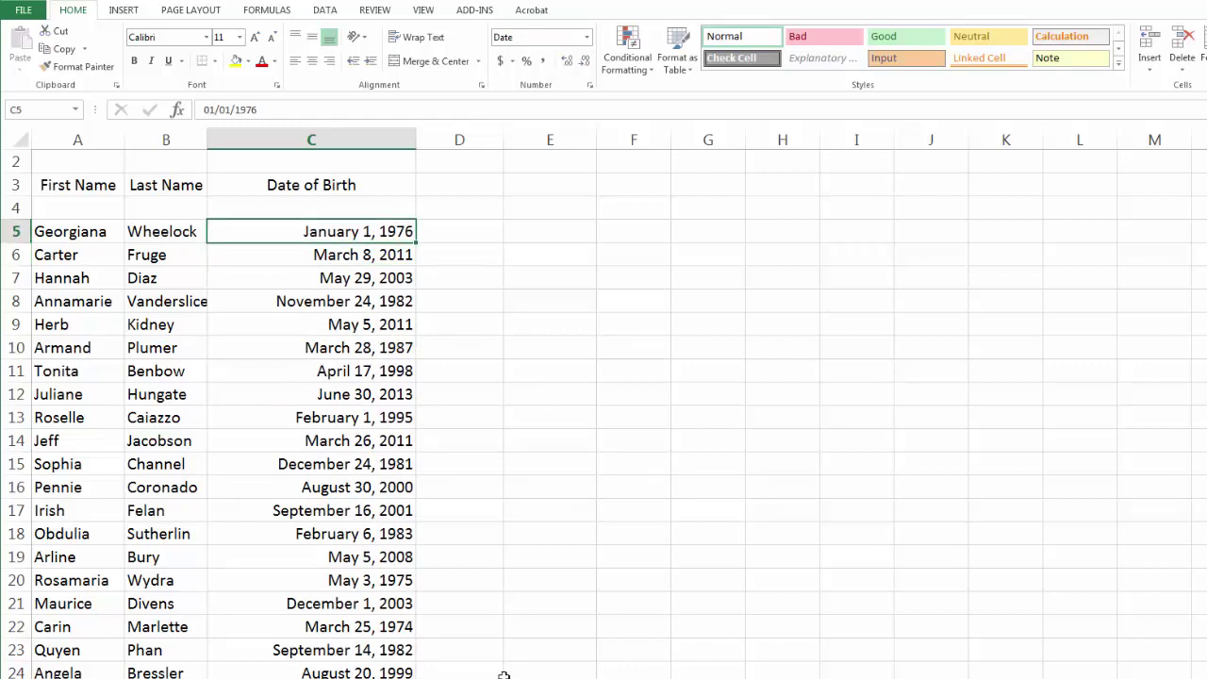
{"action": "left_click", "coordinate": [371, 251]}
{"action": "left_click", "coordinate": [376, 301]}
{"action": "left_click", "coordinate": [368, 231]}
{"action": "left_click", "coordinate": [370, 254]}
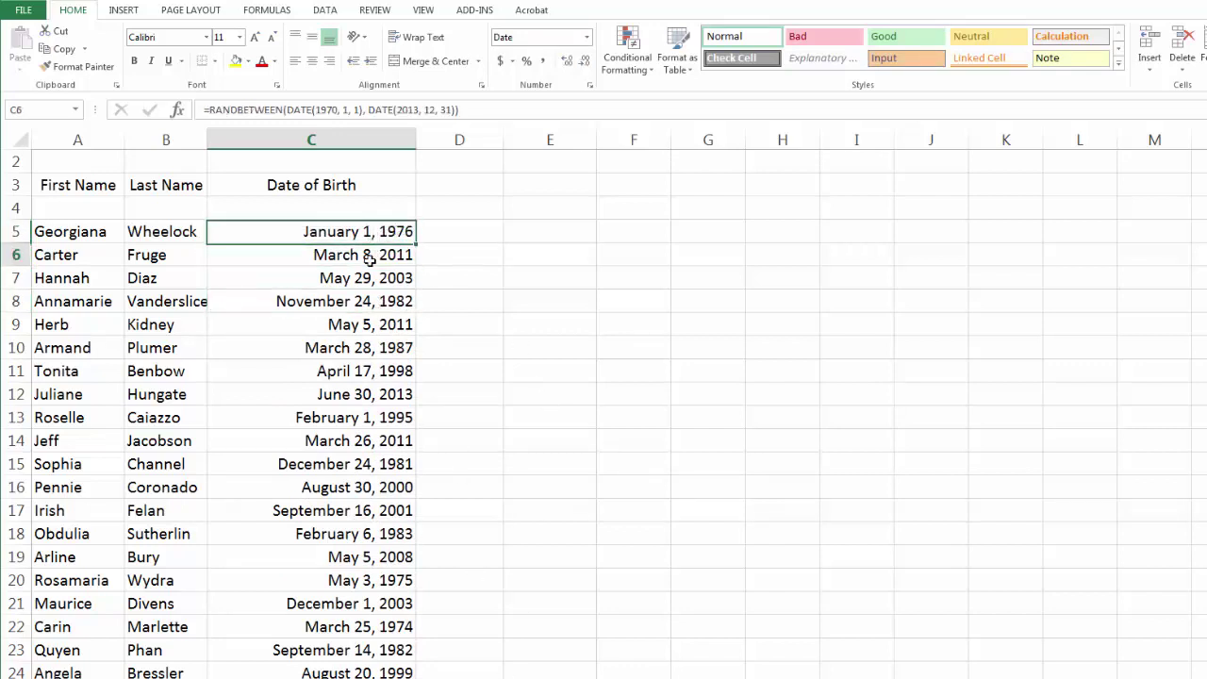
{"action": "left_click", "coordinate": [368, 301]}
{"action": "left_click", "coordinate": [378, 347]}
{"action": "left_click", "coordinate": [380, 371]}
{"action": "left_click", "coordinate": [387, 418]}
{"action": "left_click", "coordinate": [388, 436]}
{"action": "left_click", "coordinate": [379, 323]}
{"action": "left_click", "coordinate": [376, 297]}
{"action": "left_click", "coordinate": [382, 274]}
{"action": "left_click", "coordinate": [378, 256]}
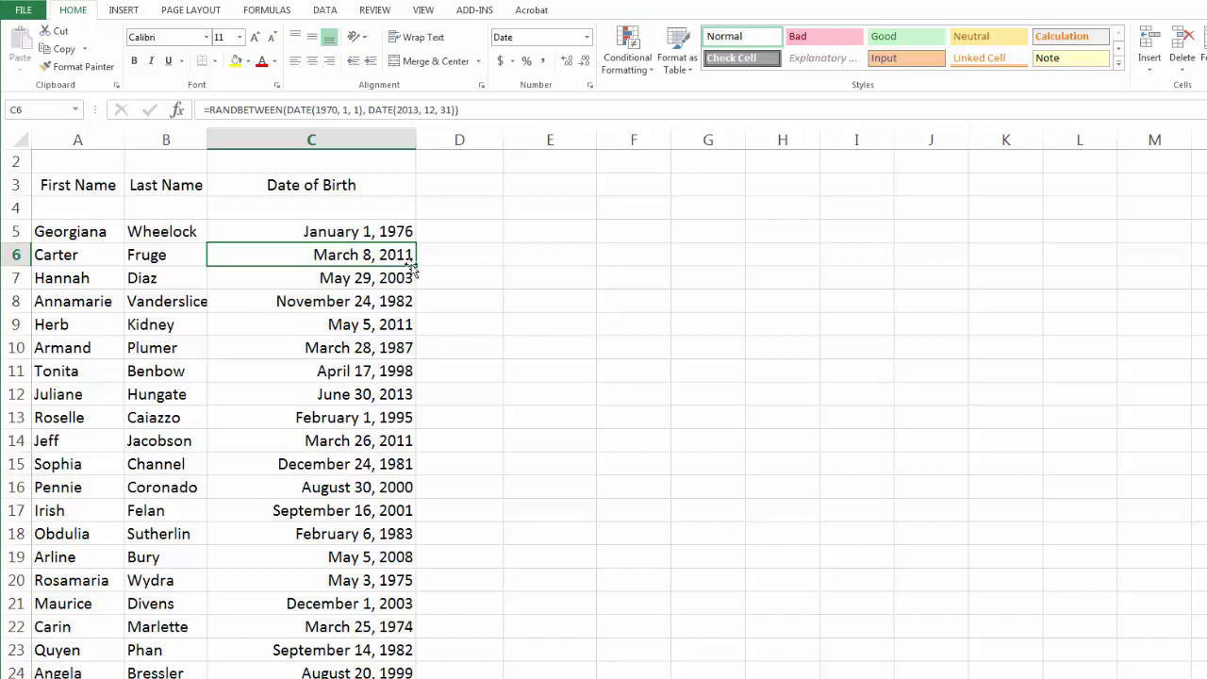
{"action": "left_click_drag", "start_coordinate": [416, 301], "coordinate": [424, 527]}
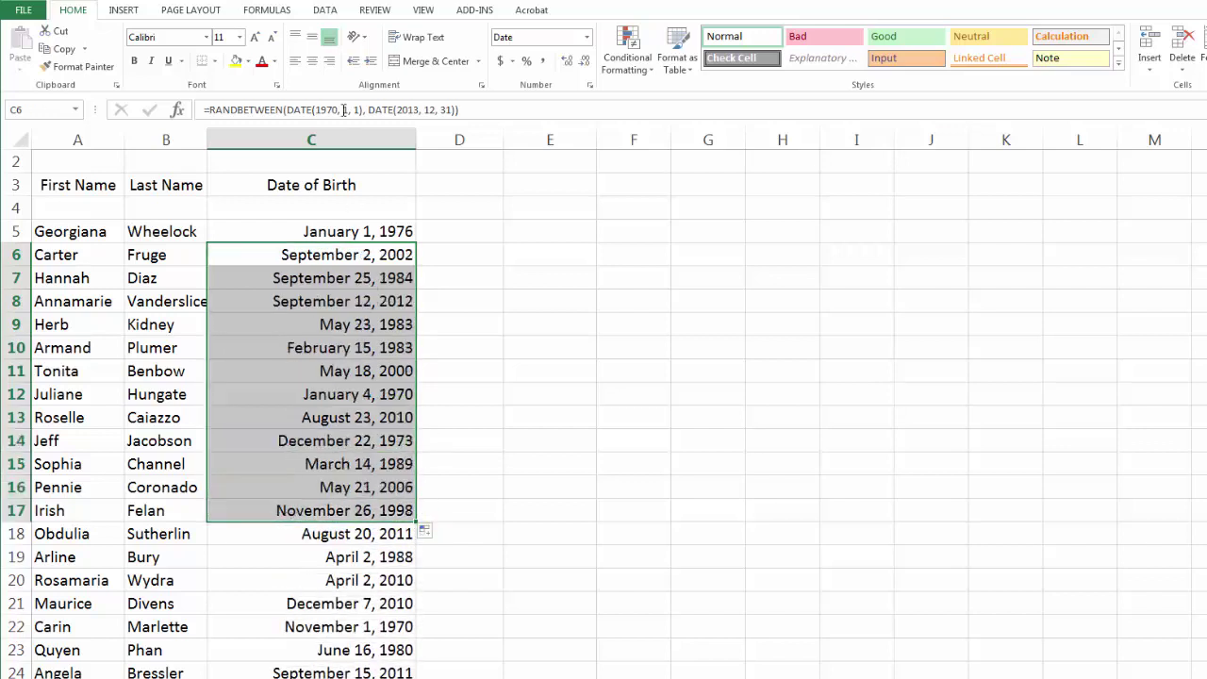